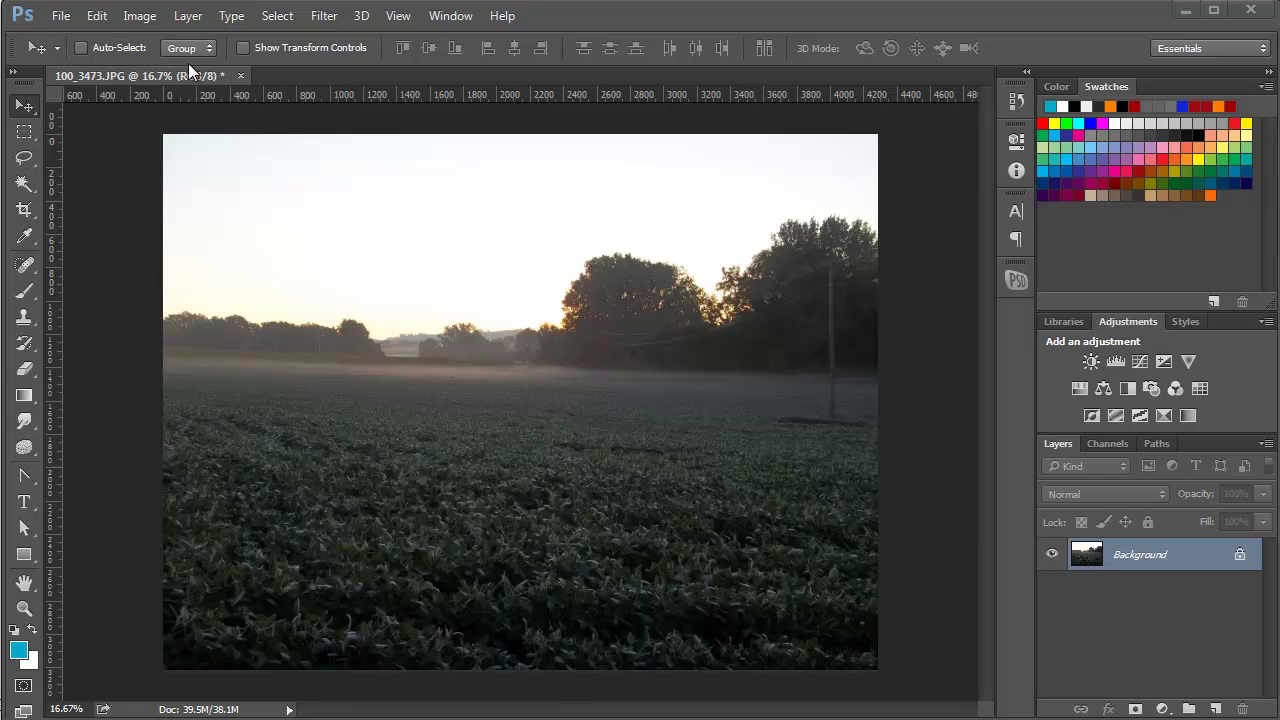
Step: Browse the Image and Window menus without applying anything
click(133, 18)
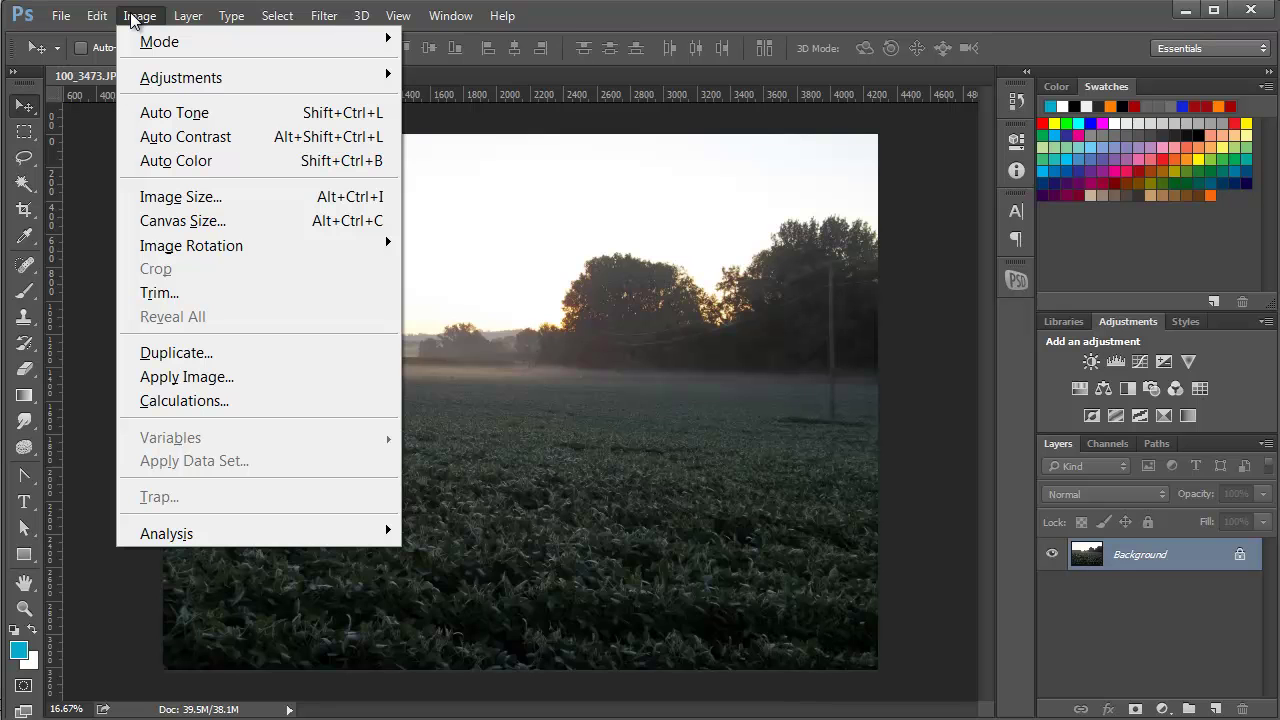
mouse_move(180, 87)
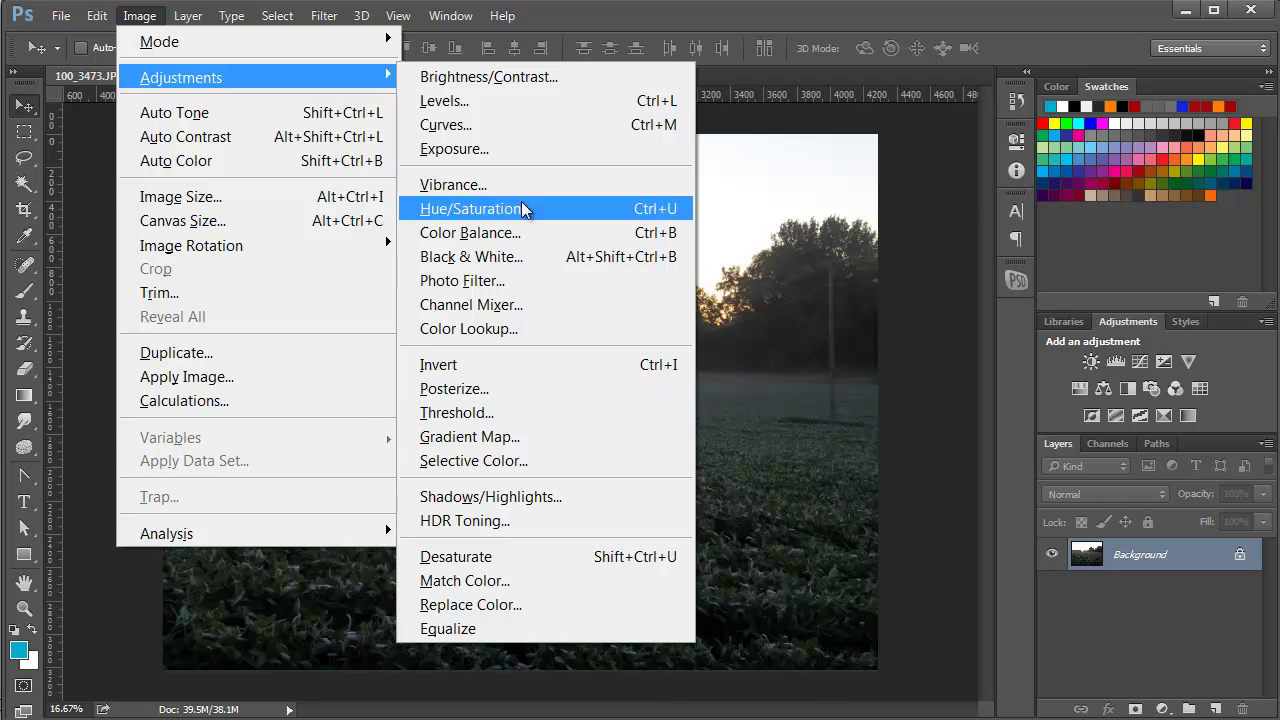
click(952, 338)
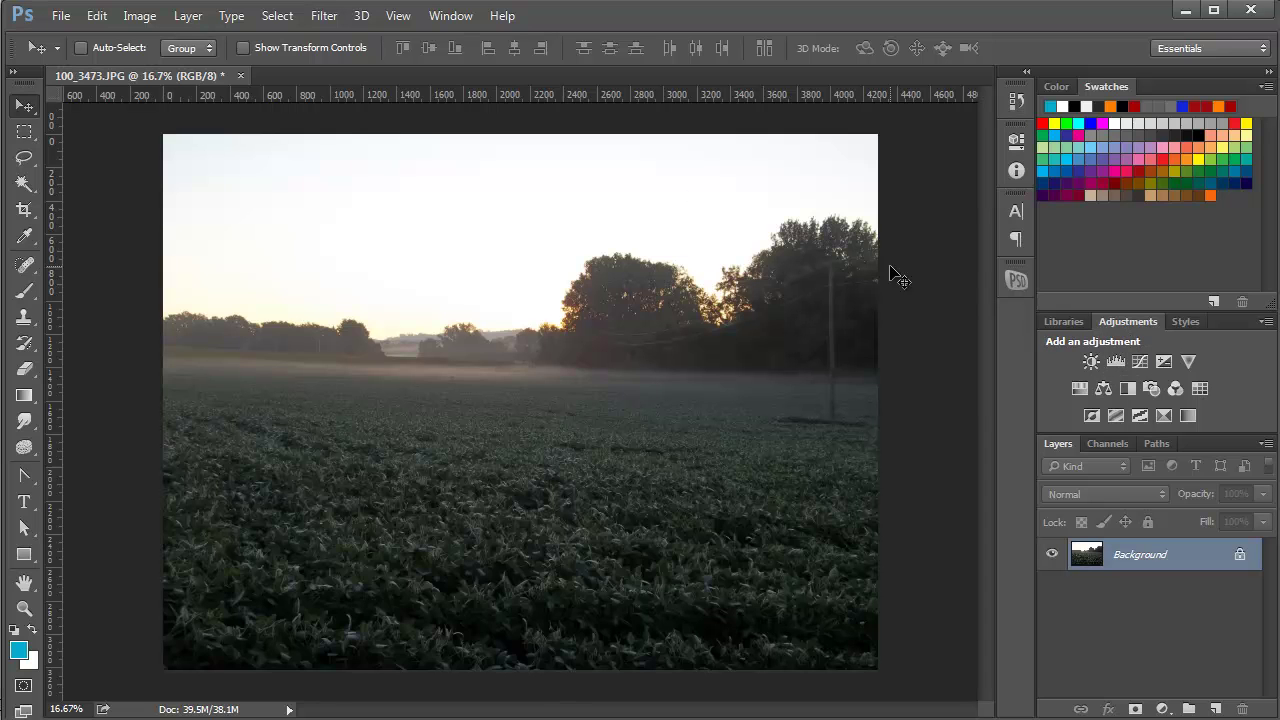
click(445, 18)
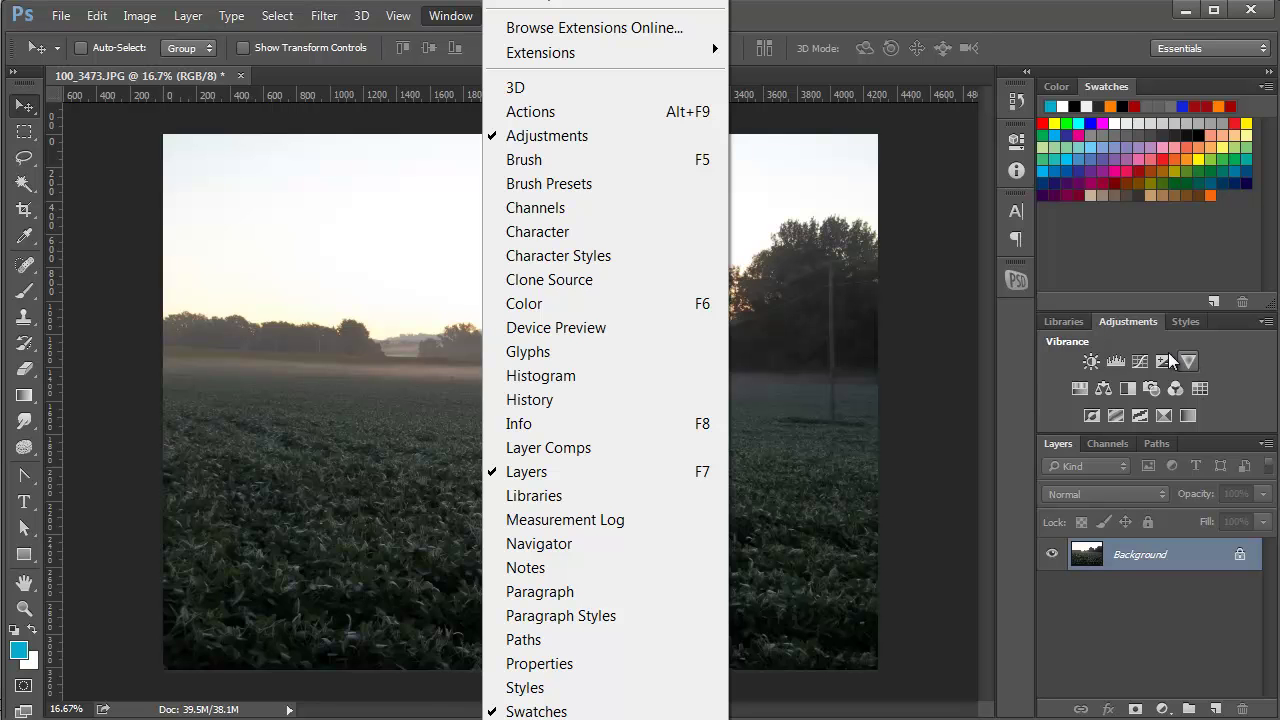
click(1231, 341)
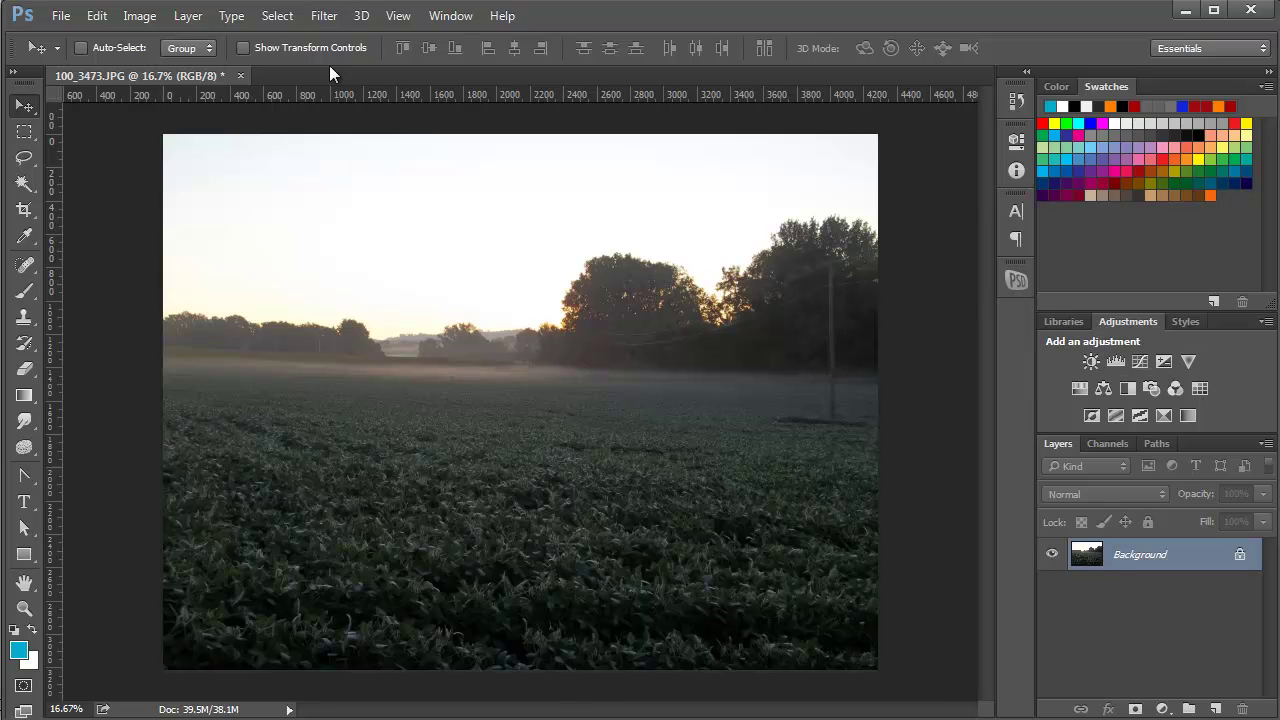
Step: Apply an automatic colour correction to the photo, then undo it
click(140, 16)
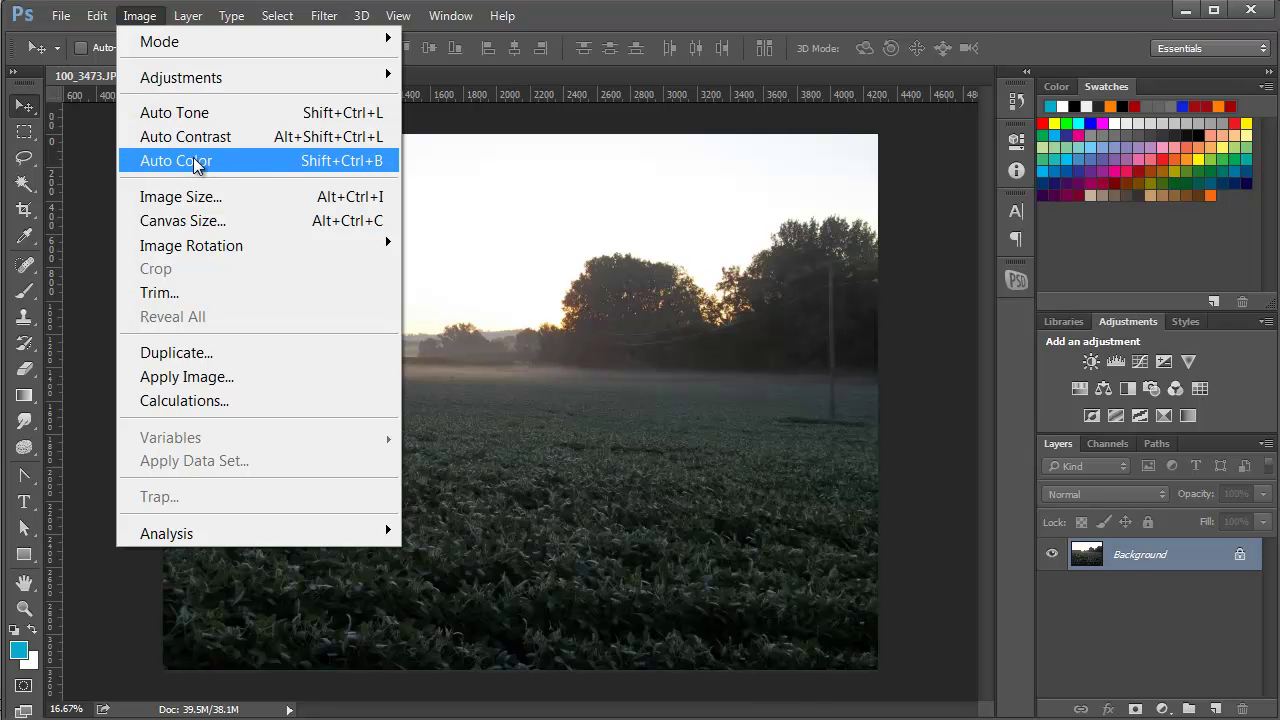
click(196, 166)
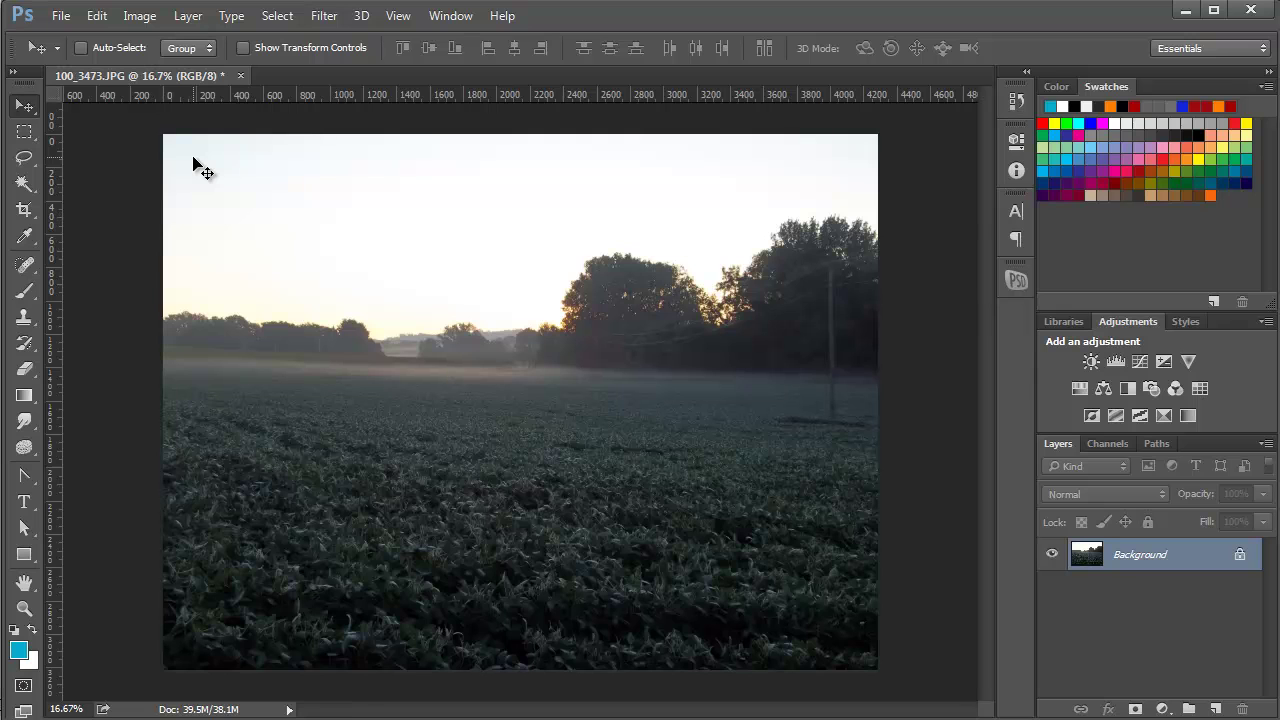
key(ctrl)
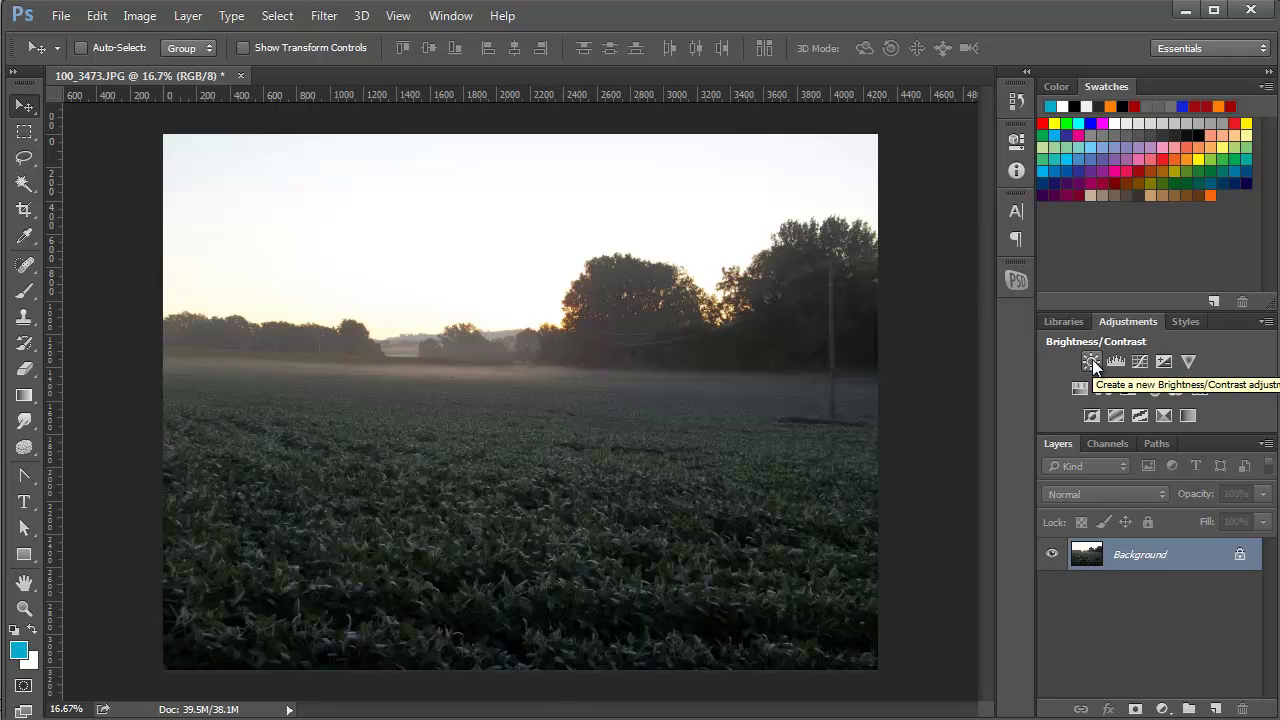
Step: Try a Brightness/Contrast adjustment layer (brightness 5, contrast 7), then delete it
click(1092, 360)
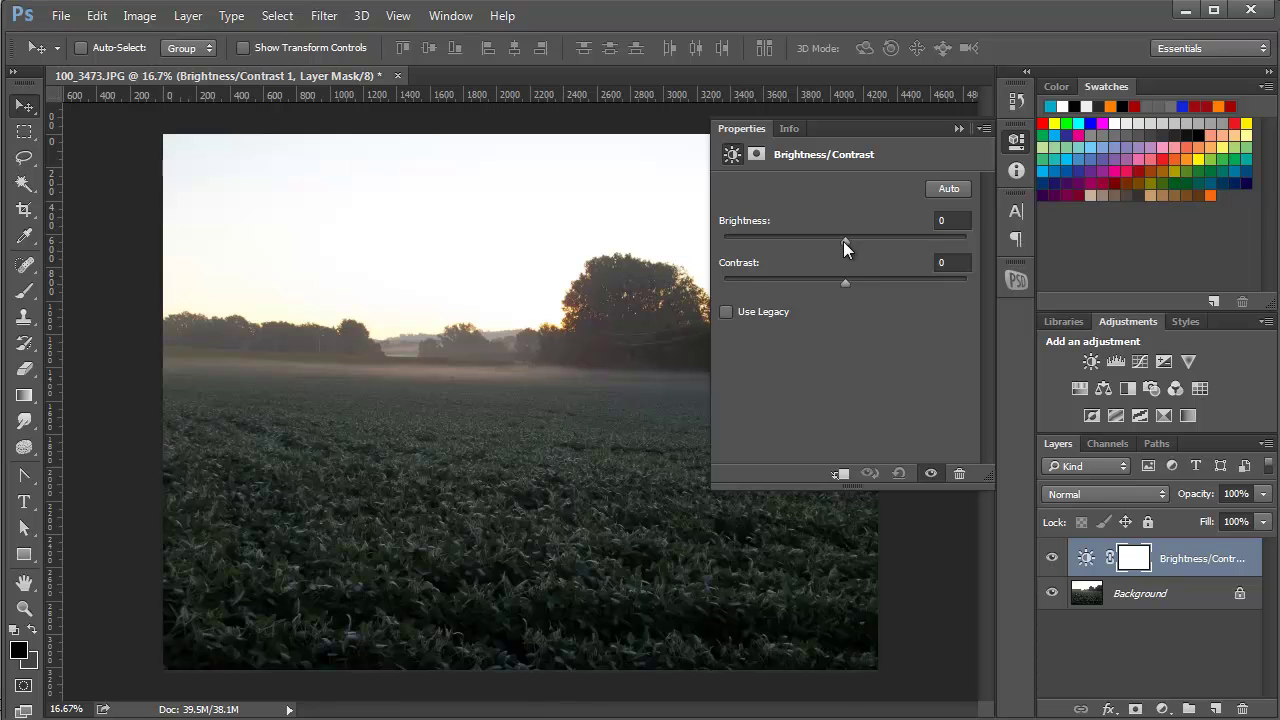
drag(843, 241, 918, 239)
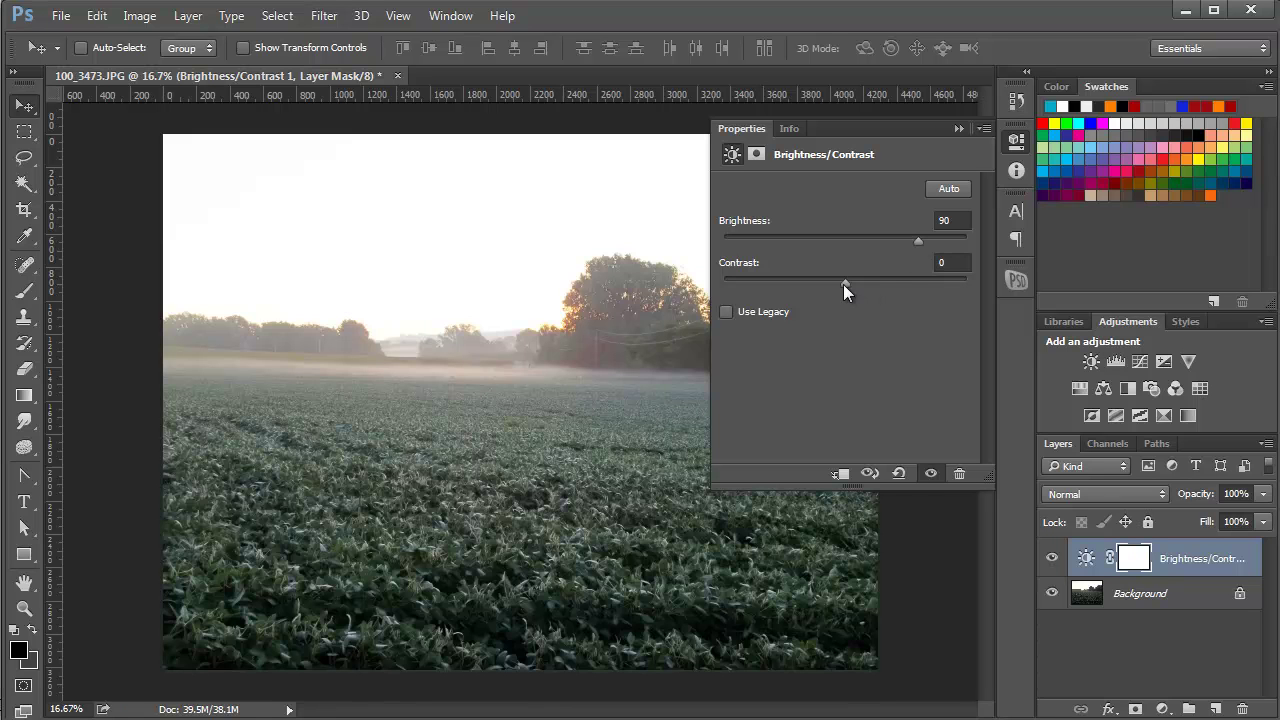
mouse_move(839, 282)
mouse_down()
mouse_move(769, 287)
mouse_move(853, 282)
mouse_up()
drag(917, 241, 849, 238)
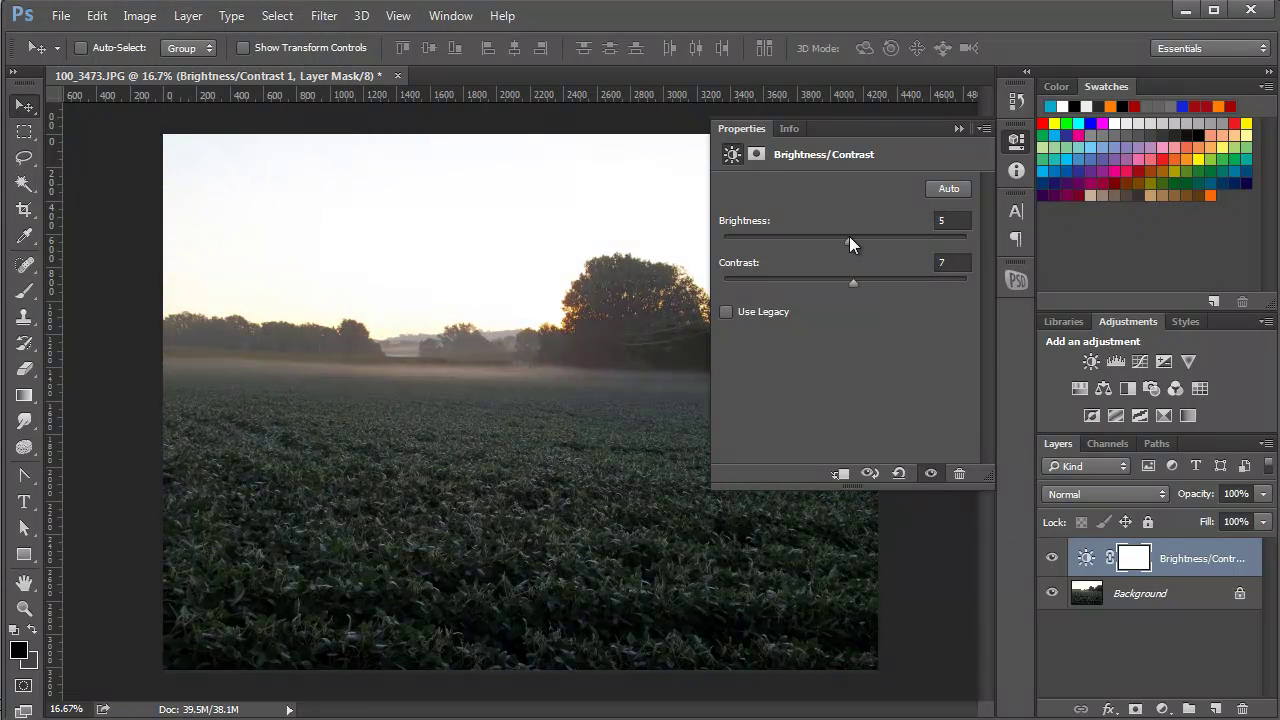
click(959, 129)
drag(1205, 558, 1244, 706)
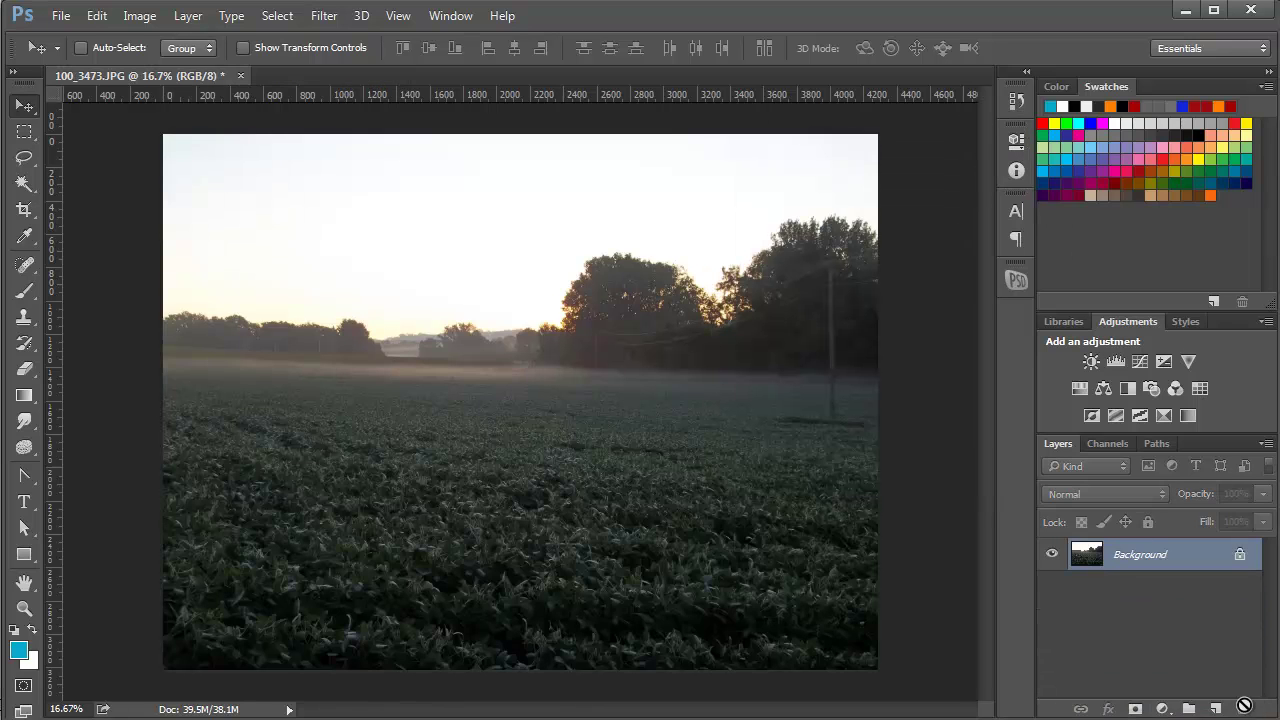
Step: Add a Levels adjustment layer above Background, keeping the RGB channel
click(1114, 362)
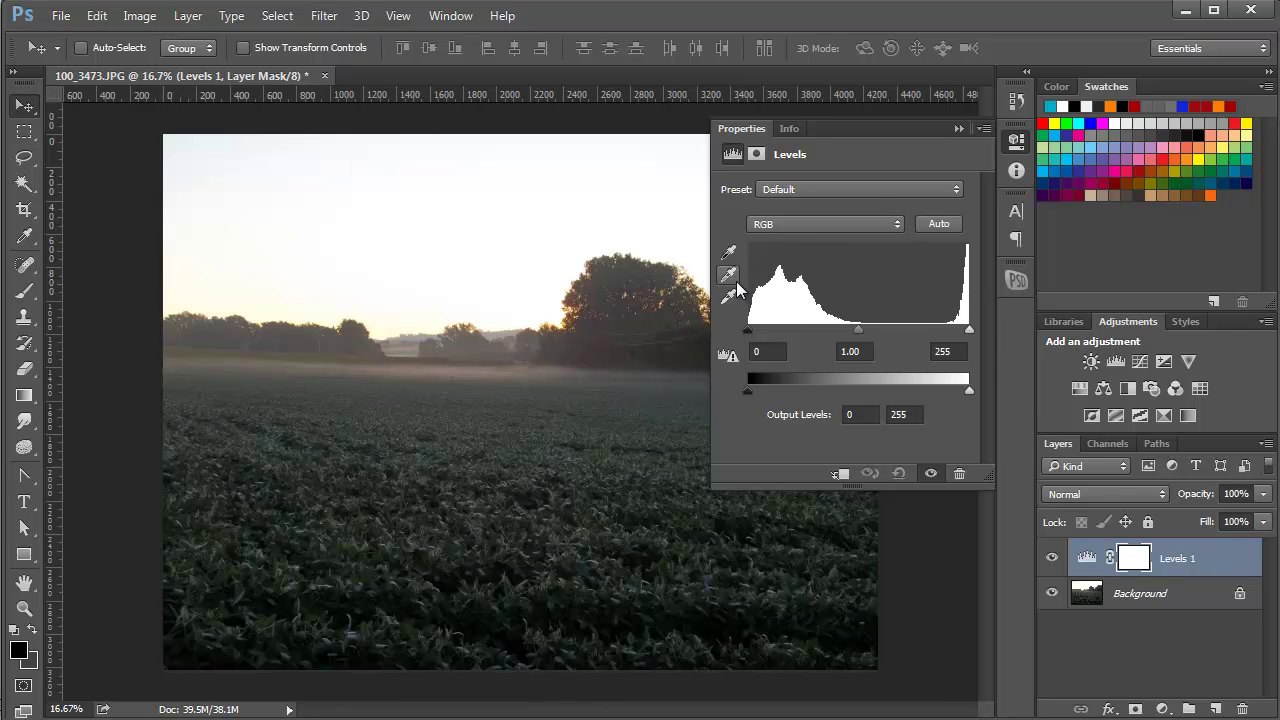
click(899, 228)
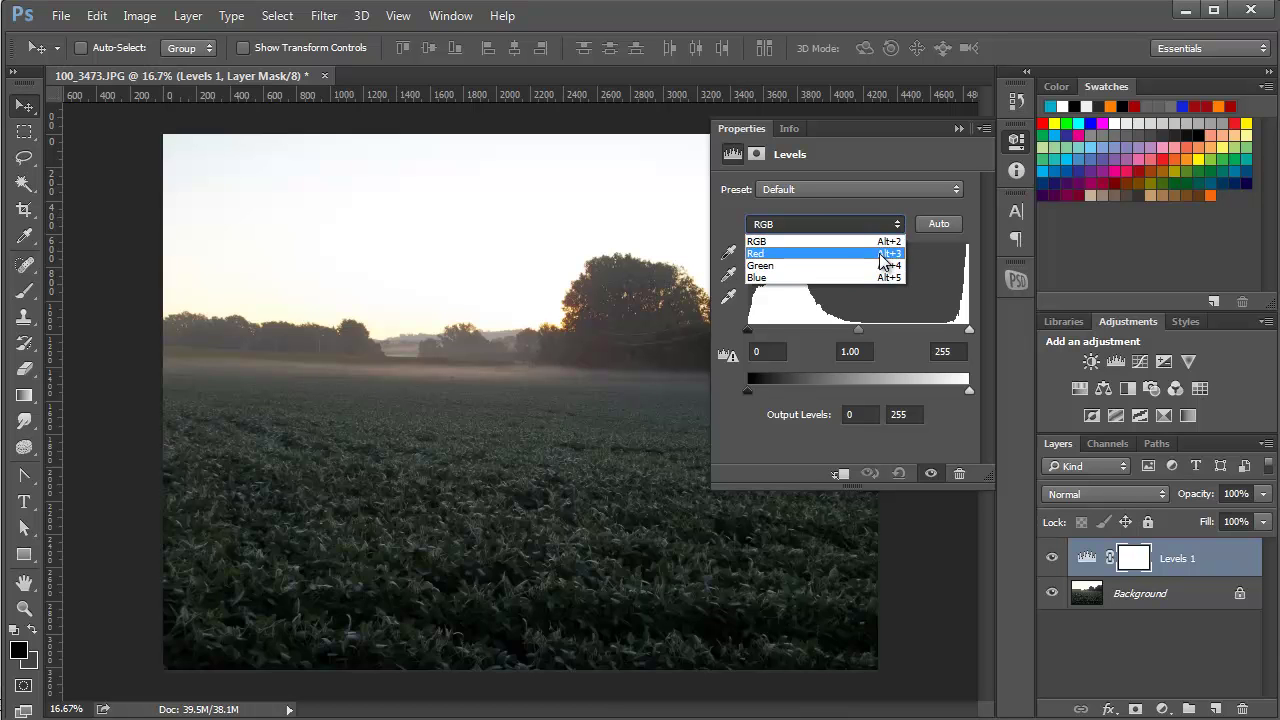
click(897, 228)
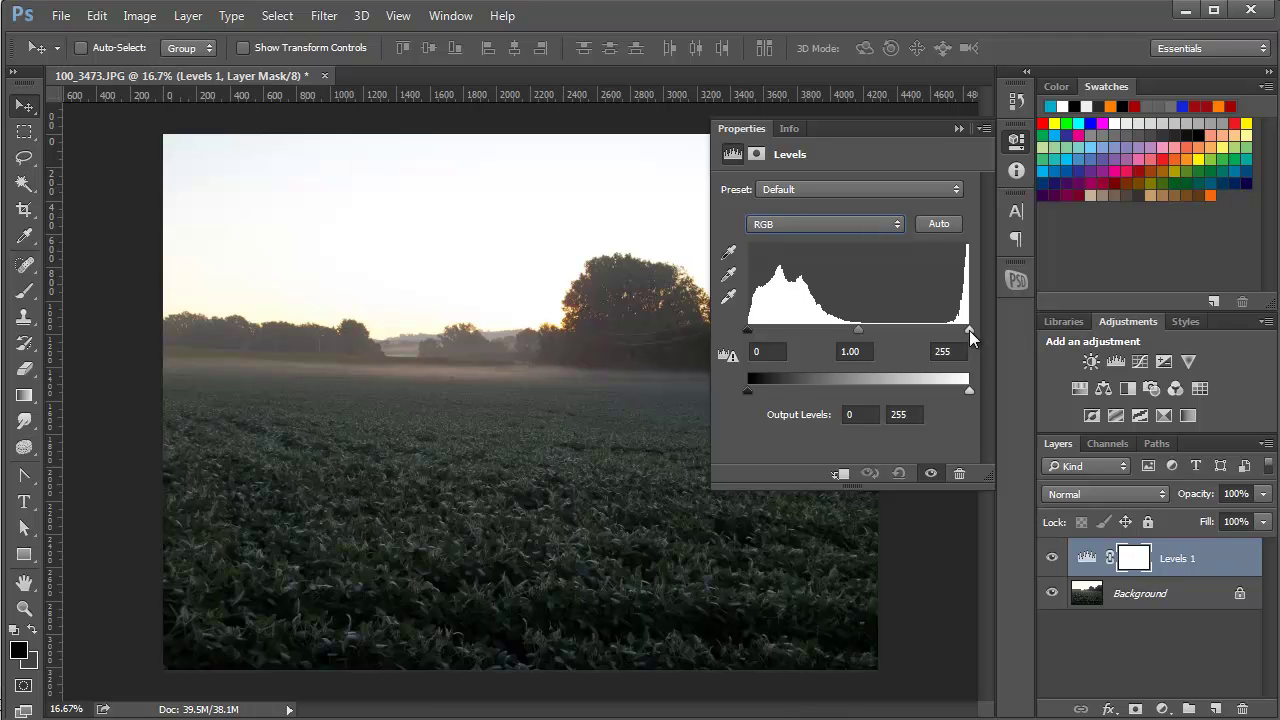
Step: Test the Levels white and black points, returning black to 0, and set midtones to 1.27
mouse_move(970, 331)
mouse_down()
mouse_move(868, 337)
mouse_move(976, 327)
mouse_up()
mouse_move(967, 333)
mouse_down()
mouse_move(845, 340)
mouse_move(986, 320)
mouse_up()
drag(746, 330, 778, 331)
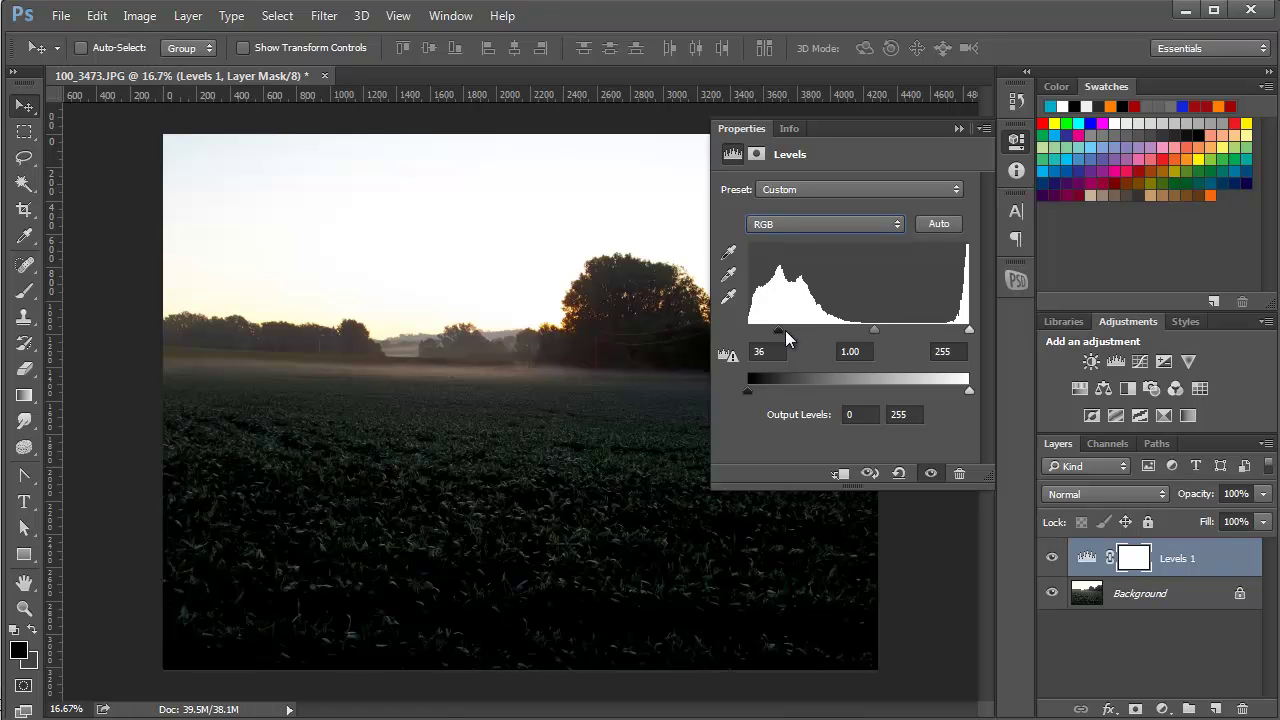
drag(778, 330, 728, 342)
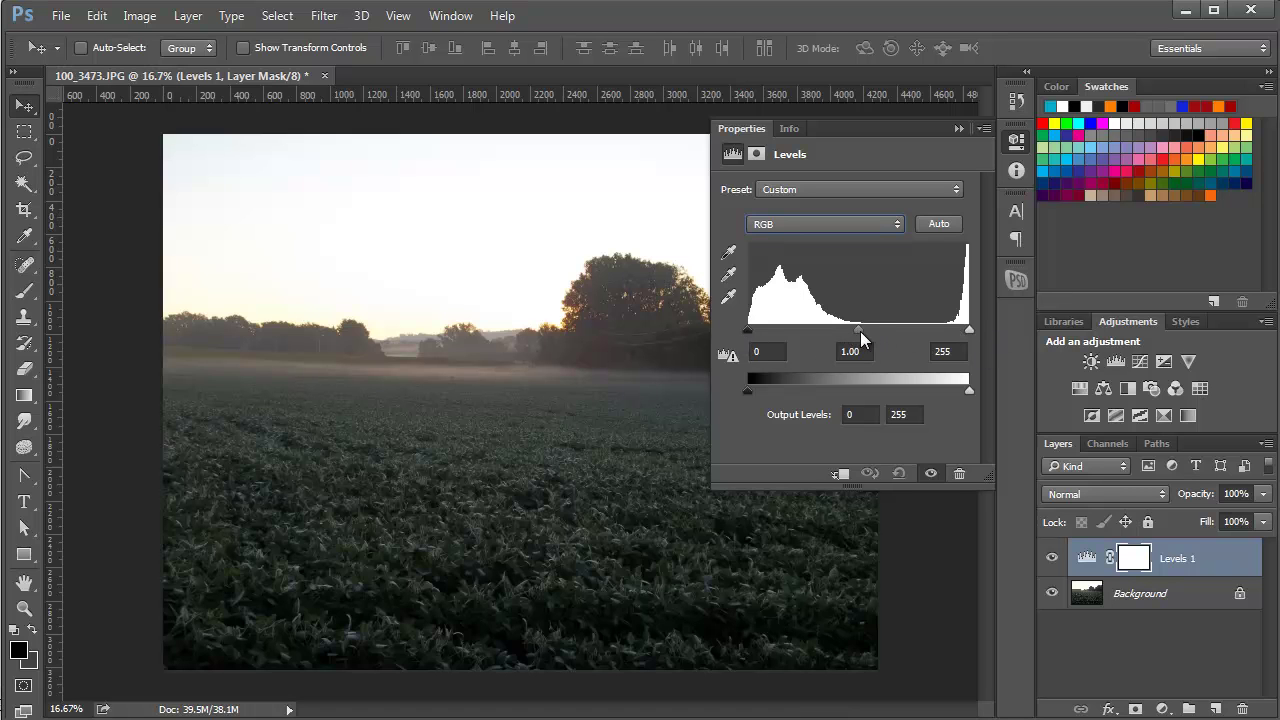
mouse_move(858, 331)
mouse_down()
mouse_move(820, 340)
mouse_move(871, 349)
mouse_move(840, 336)
mouse_up()
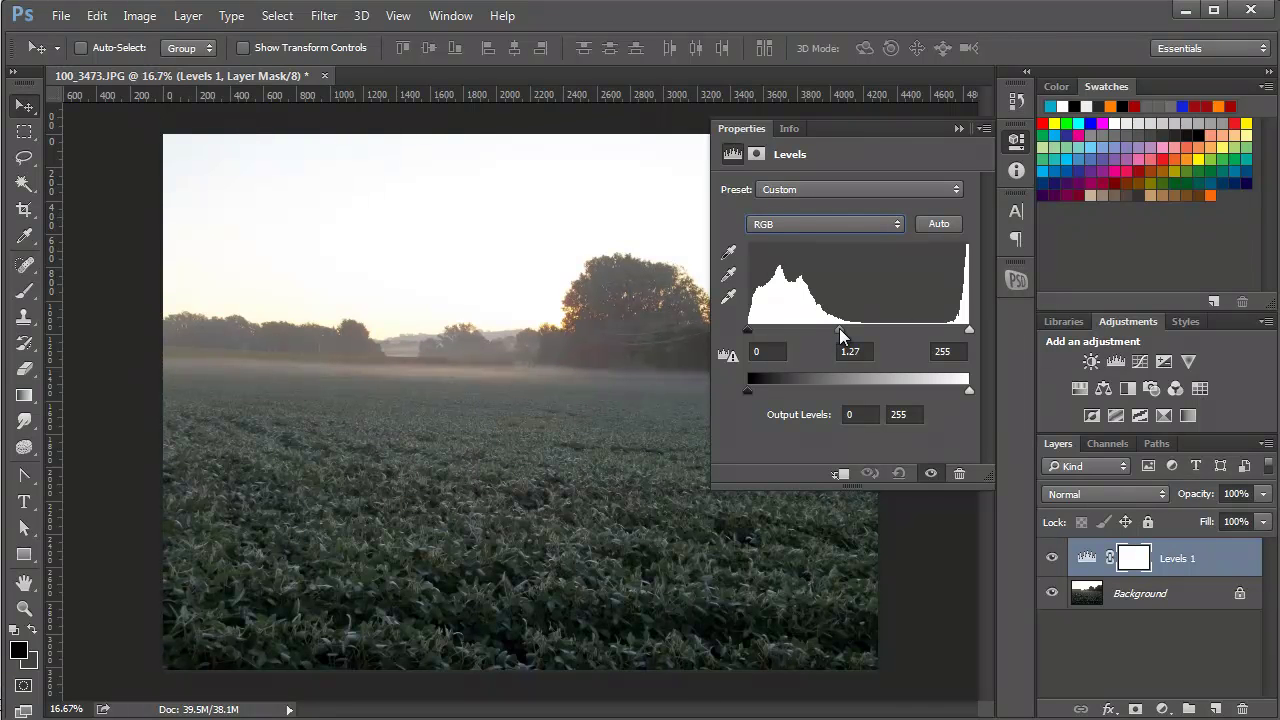
mouse_move(840, 336)
mouse_down()
mouse_move(860, 338)
mouse_move(840, 338)
mouse_up()
Step: Delete Levels 1 and add a default Curves adjustment layer above Background
click(958, 130)
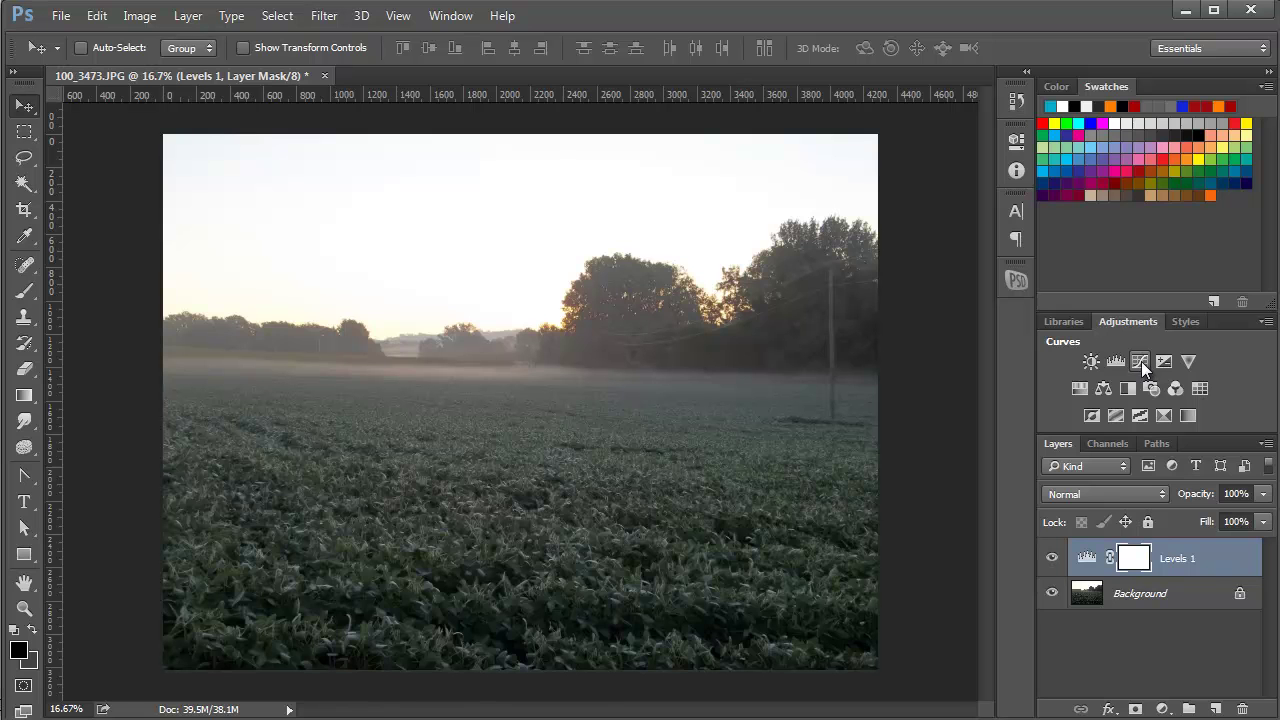
drag(1205, 560, 1243, 708)
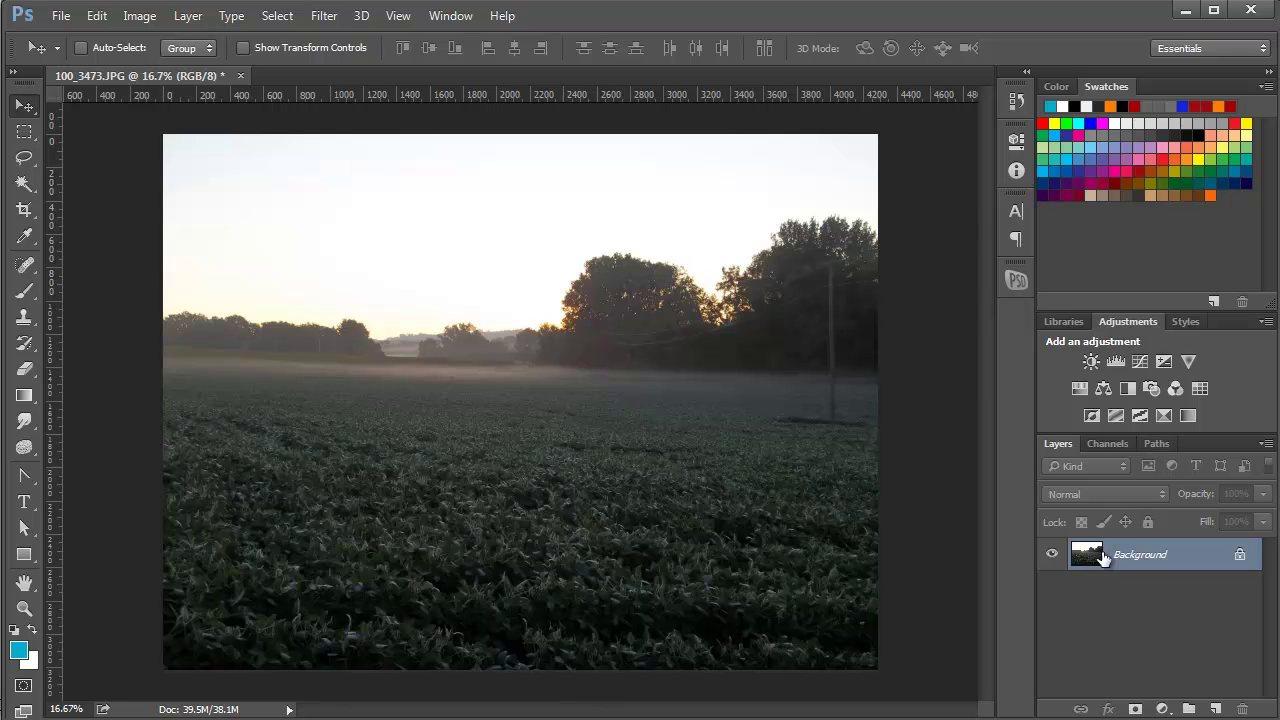
click(1140, 362)
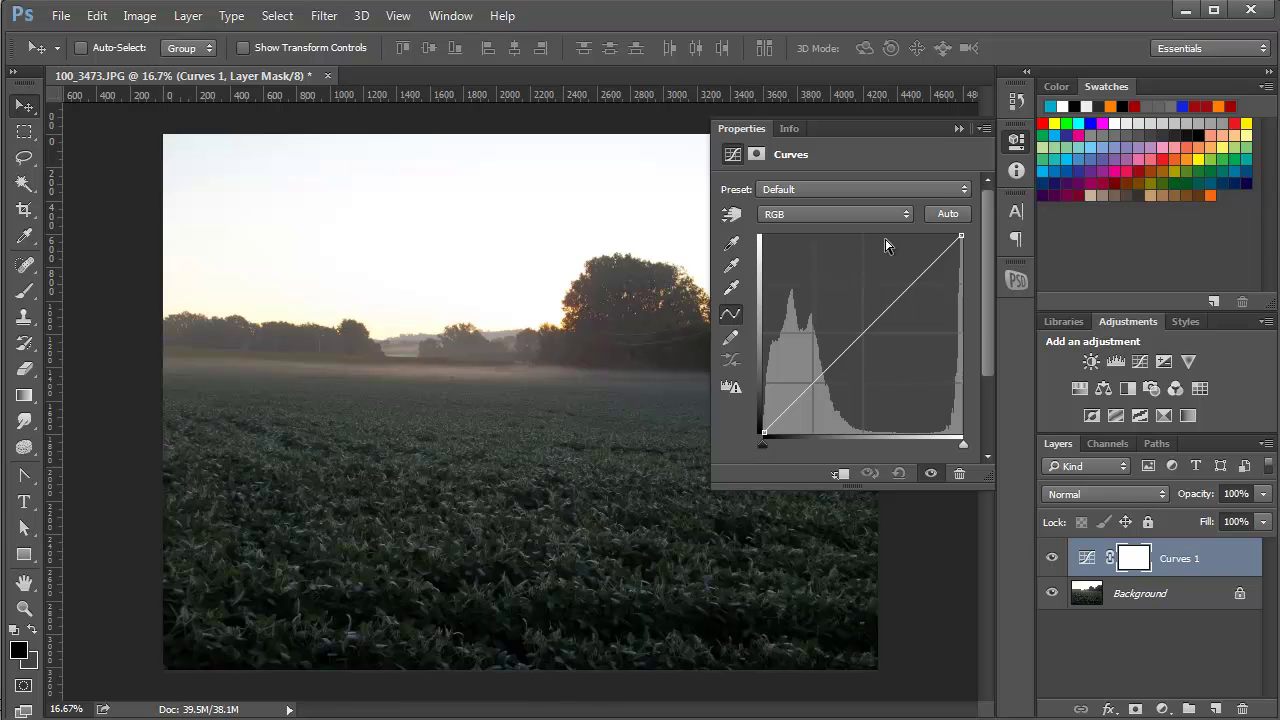
Step: On the RGB channel, lift one midtone curve point upward to brighten the misty field
click(907, 213)
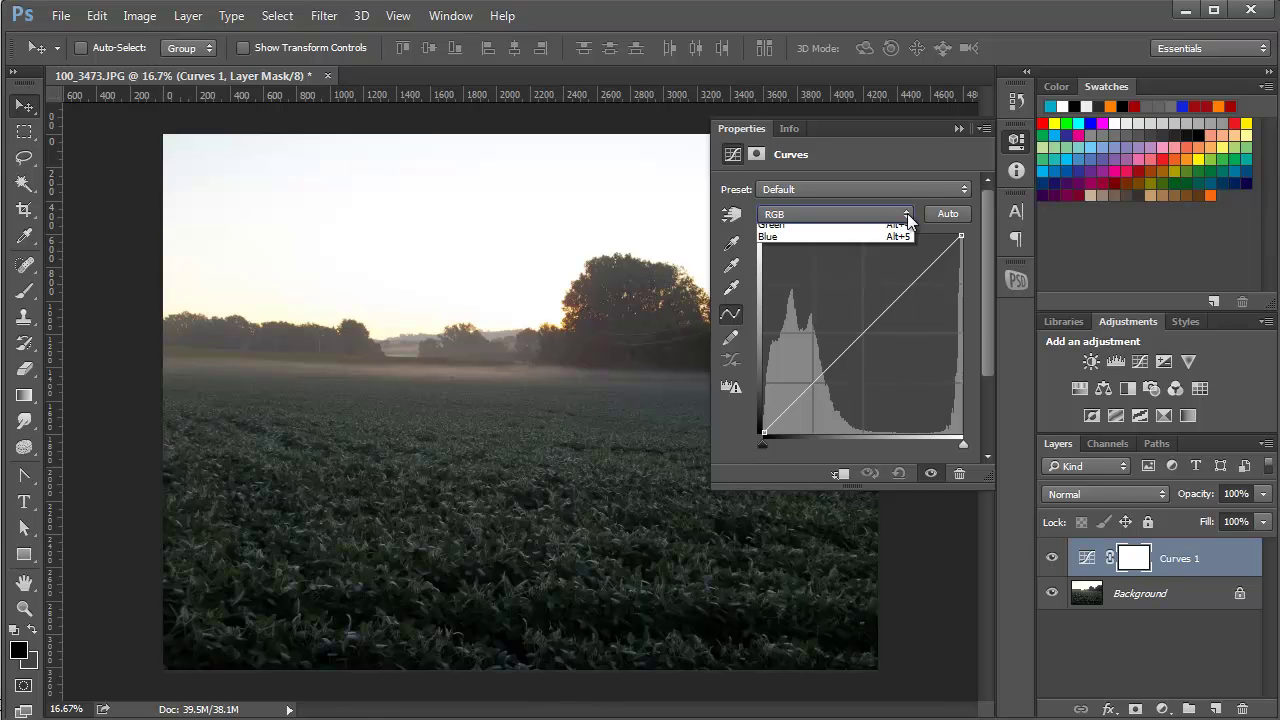
click(907, 213)
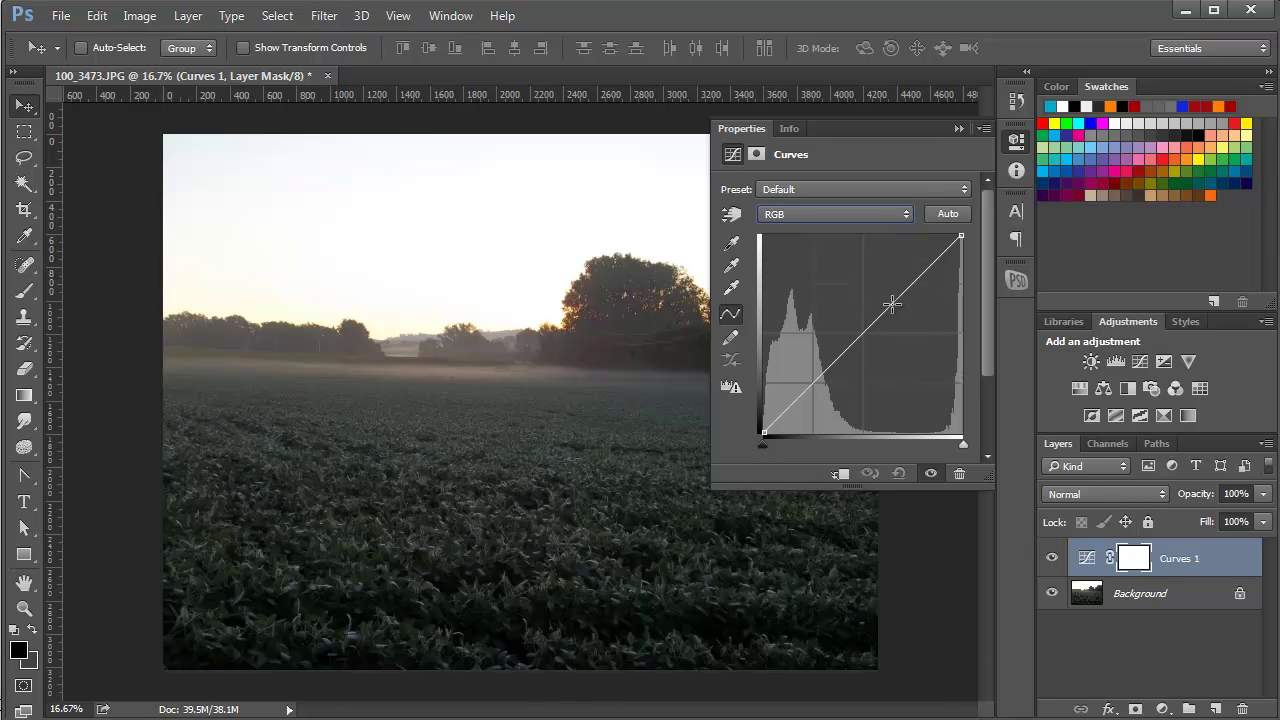
mouse_move(890, 302)
mouse_down()
mouse_move(862, 291)
mouse_move(874, 318)
mouse_move(914, 321)
mouse_move(885, 308)
mouse_up()
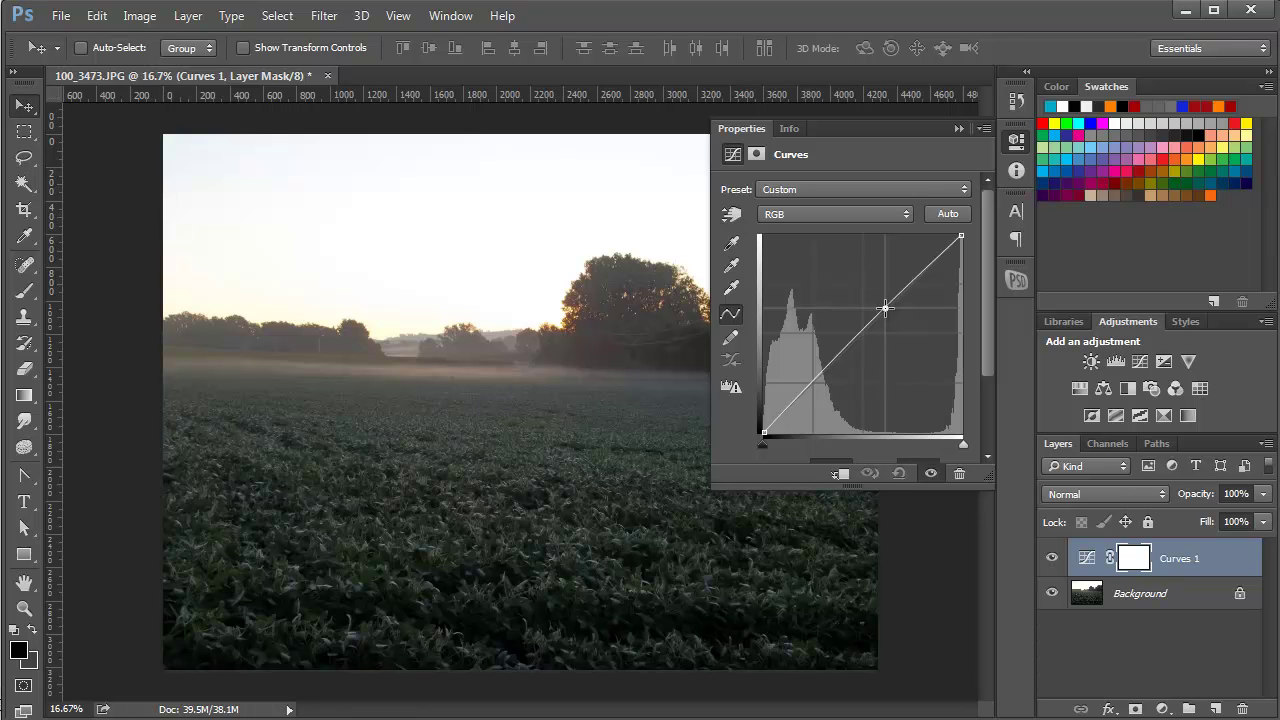
mouse_move(884, 308)
mouse_down()
mouse_move(857, 292)
mouse_move(912, 325)
mouse_move(864, 303)
mouse_up()
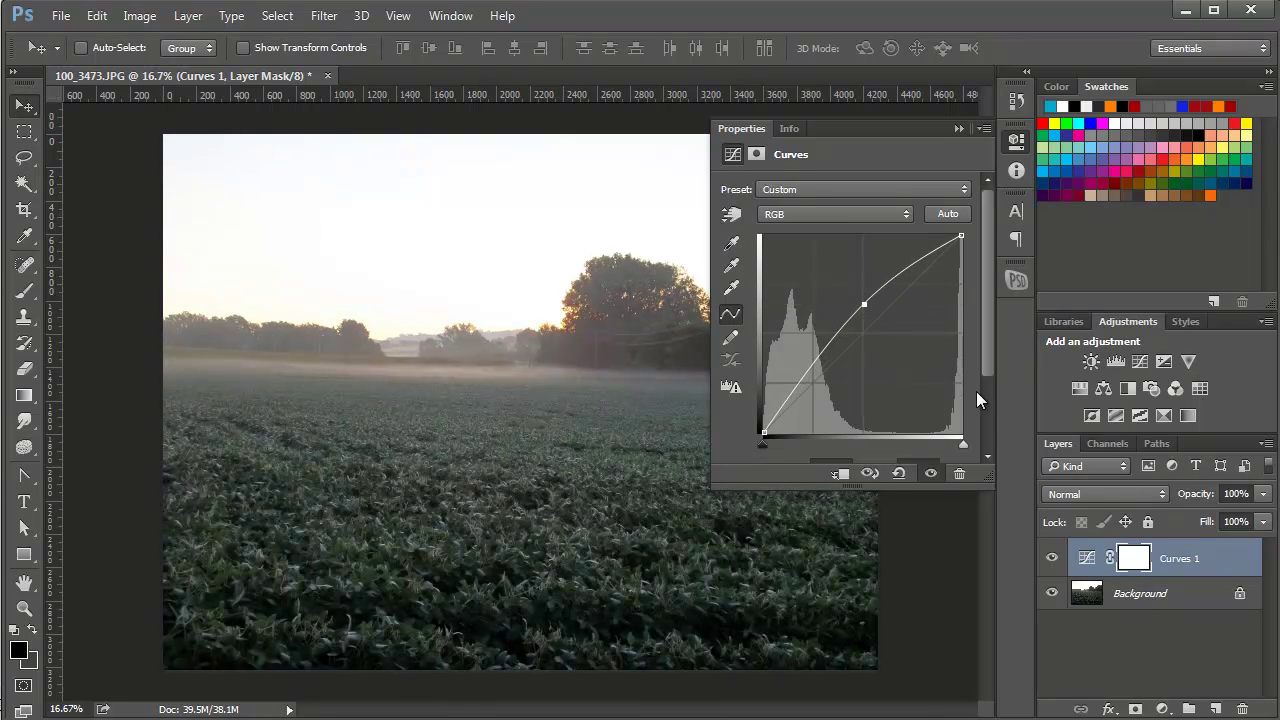
click(959, 129)
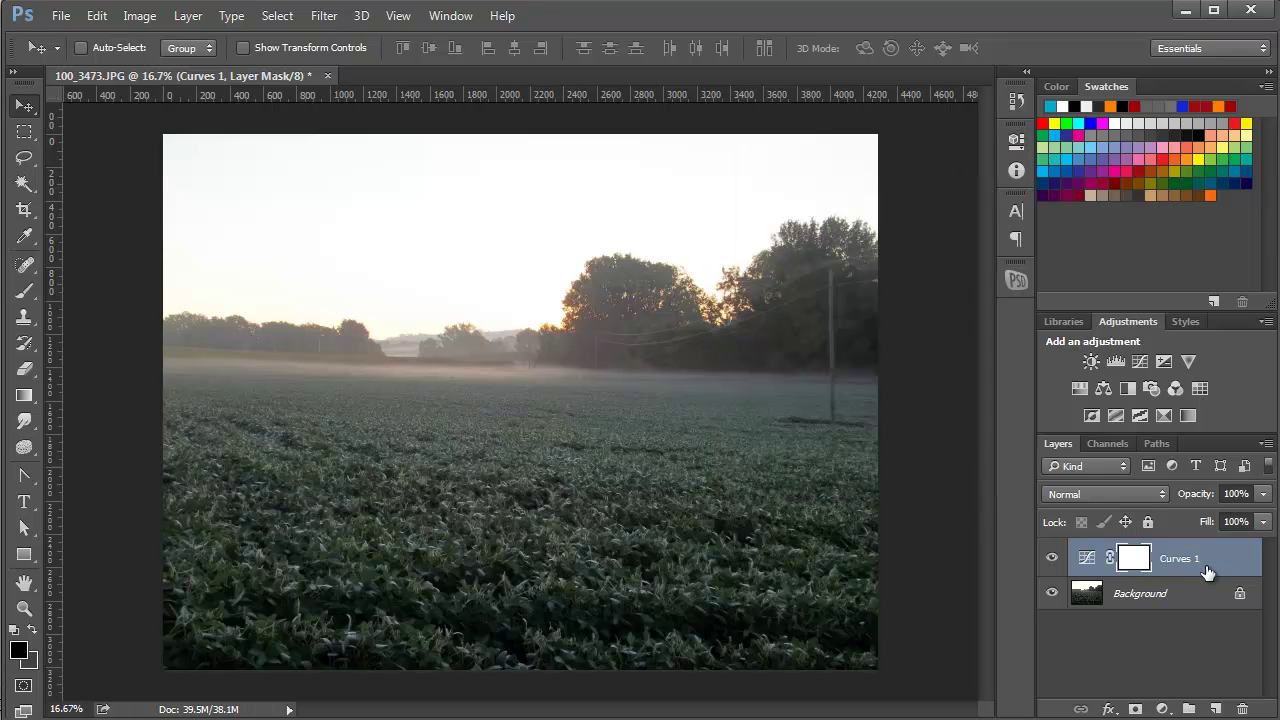